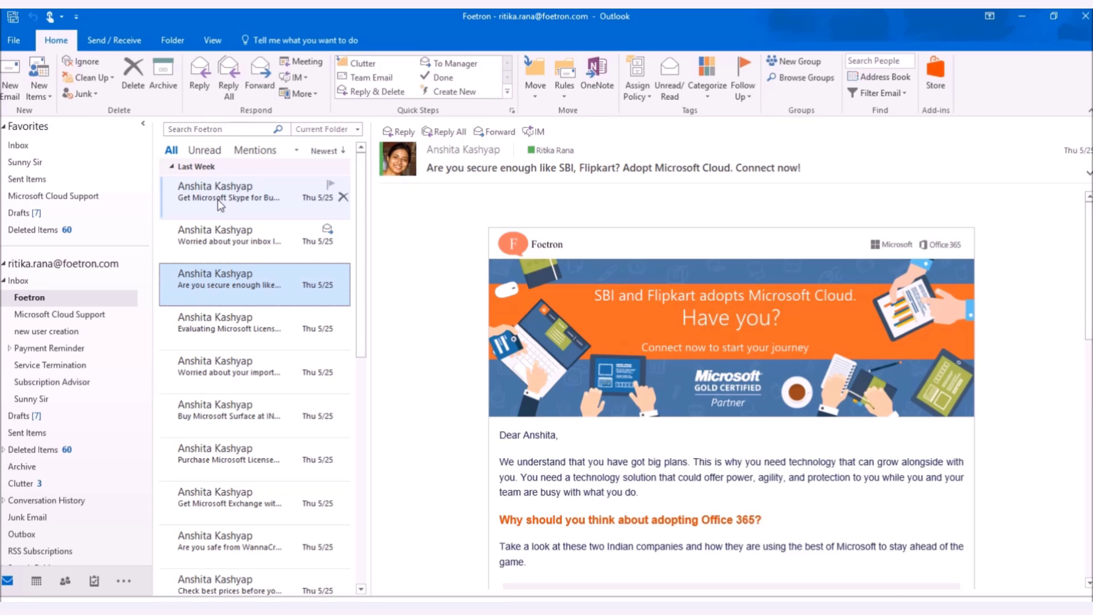
Step: Browse the licenses, archiving and cloud emails, ending on the 'Get Microsoft Skype for Business' email
{"action": "key", "text": "Down"}
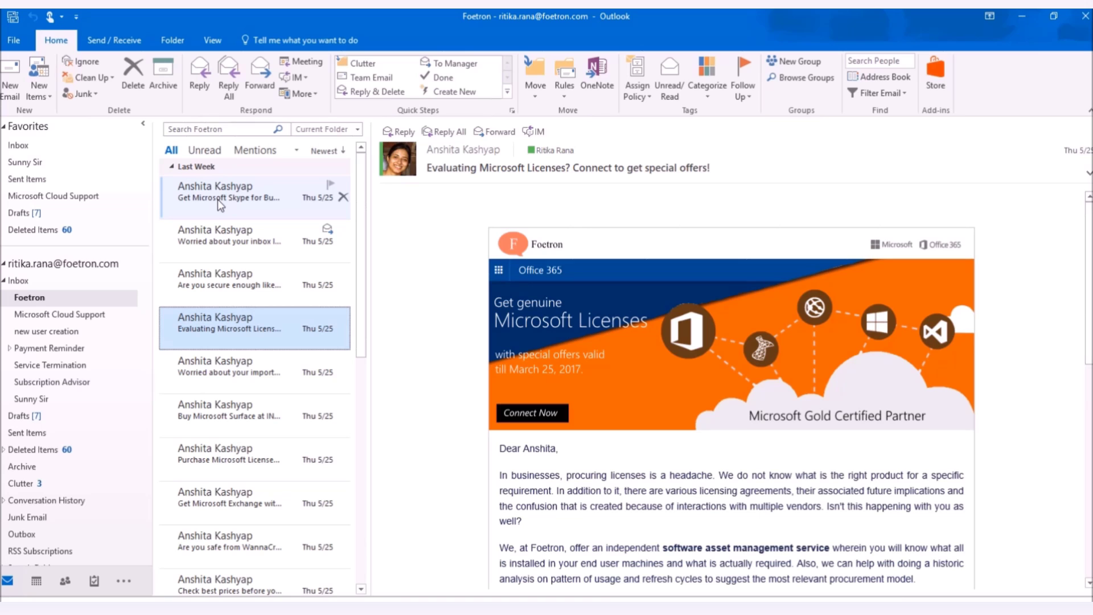
{"action": "key", "text": "Down"}
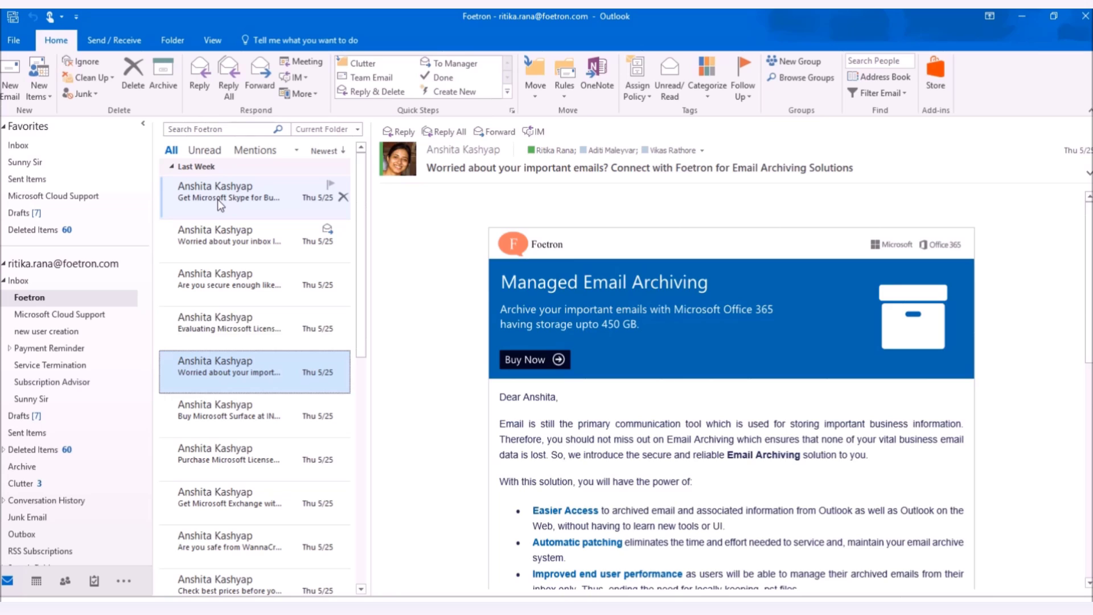
{"action": "key", "text": "Up"}
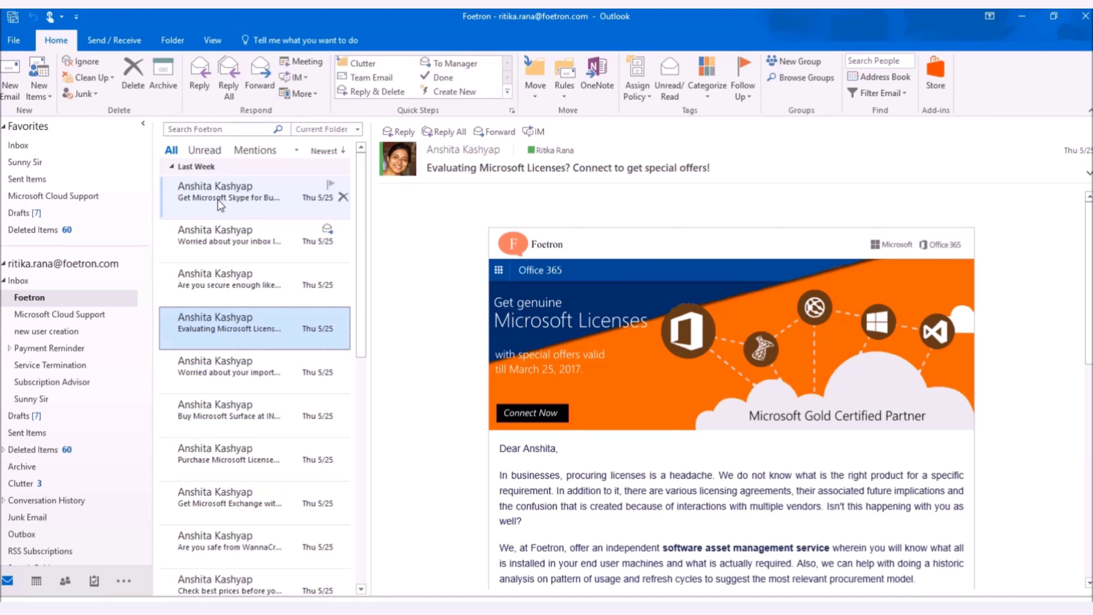
{"action": "key", "text": "Down"}
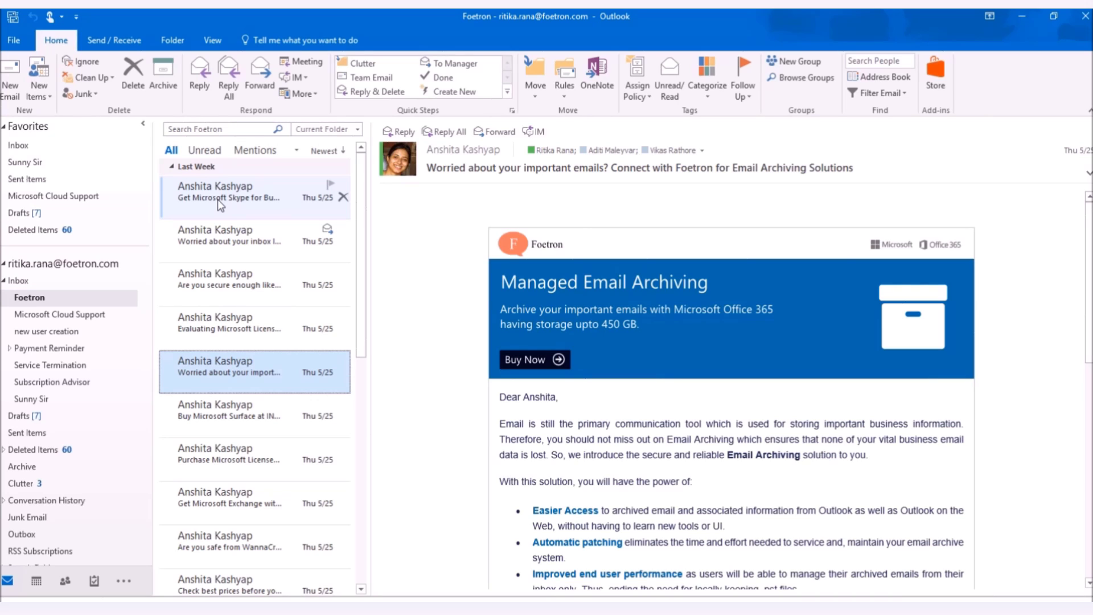
{"action": "key", "text": "Up"}
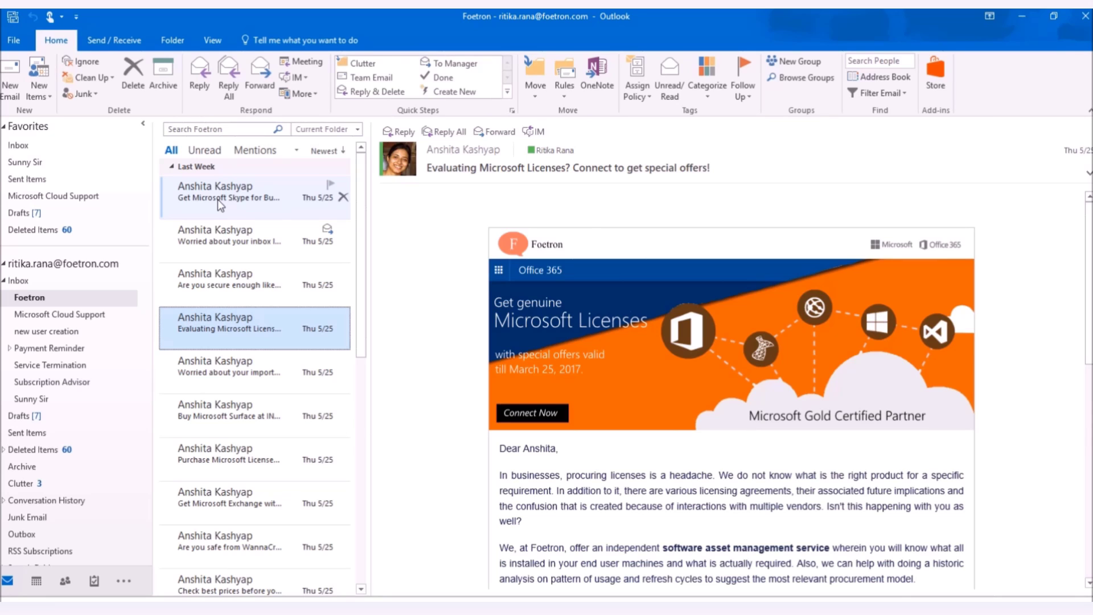
{"action": "key", "text": "Up"}
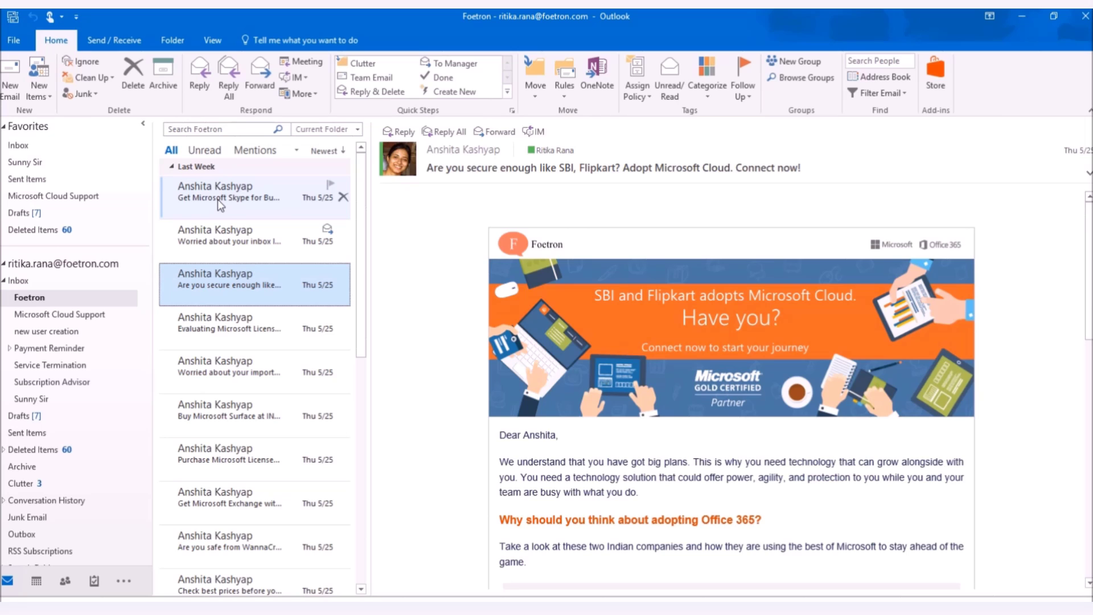
{"action": "key", "text": "Up"}
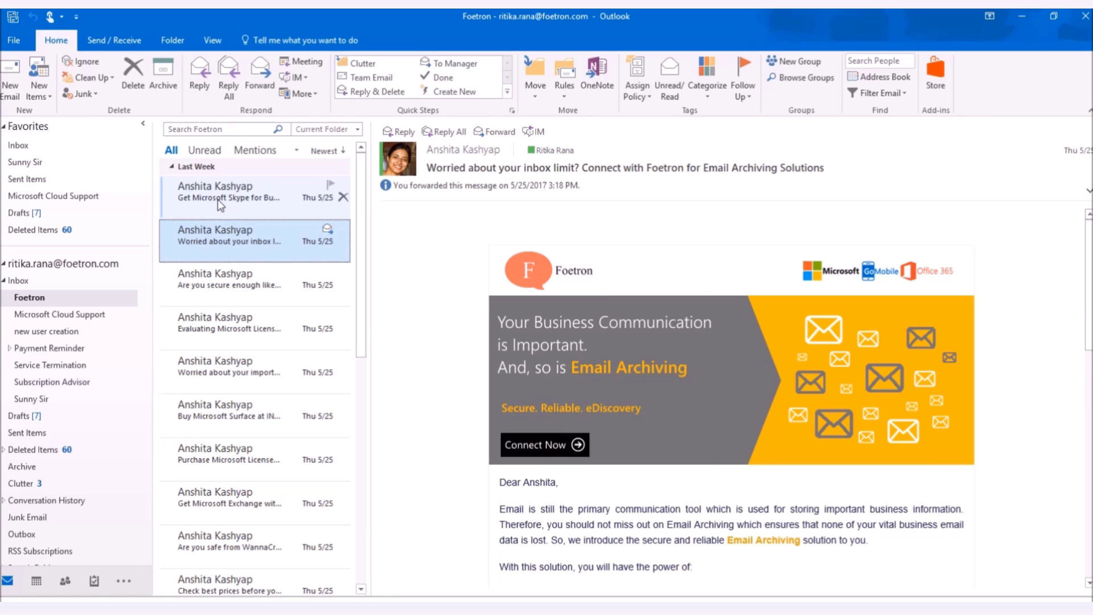
{"action": "key", "text": "Up"}
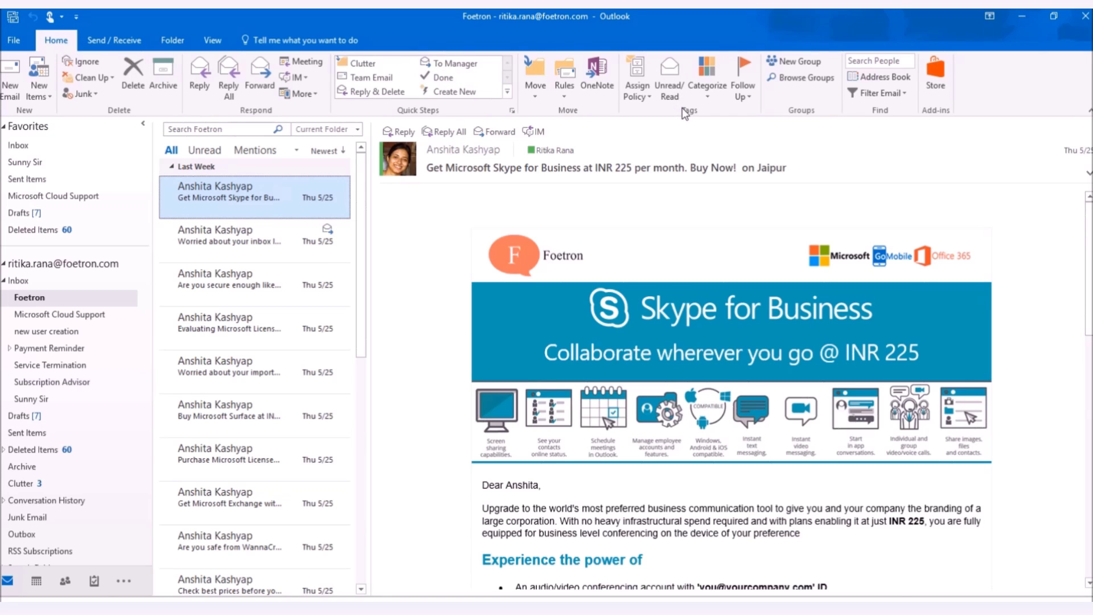
Step: Start a new colour category from Categorize > All Categories for the Skype email
{"action": "left_click", "coordinate": [706, 79]}
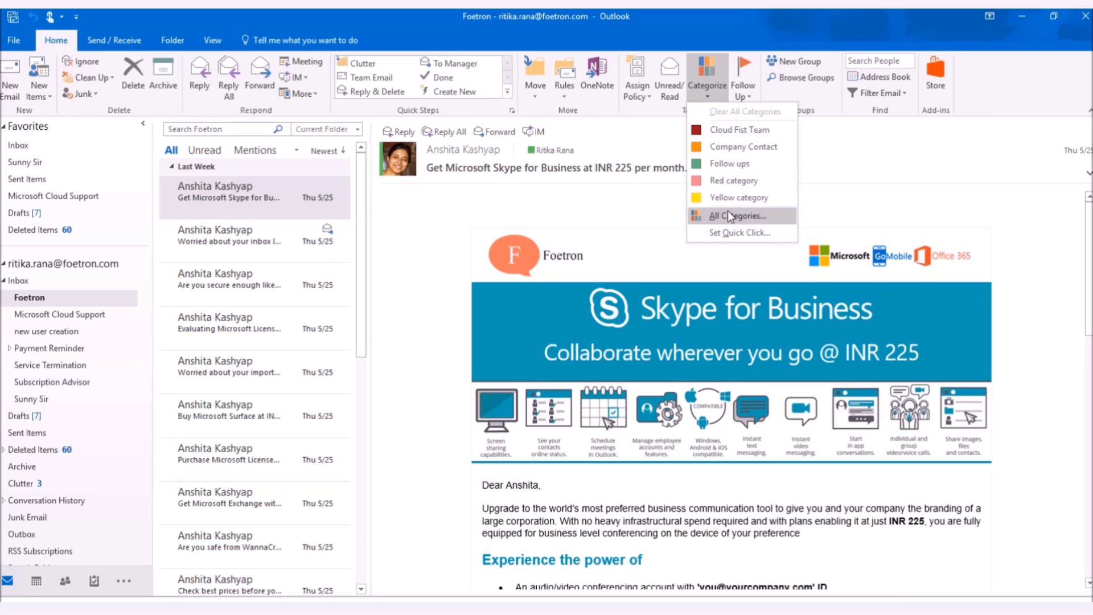
{"action": "left_click", "coordinate": [728, 216]}
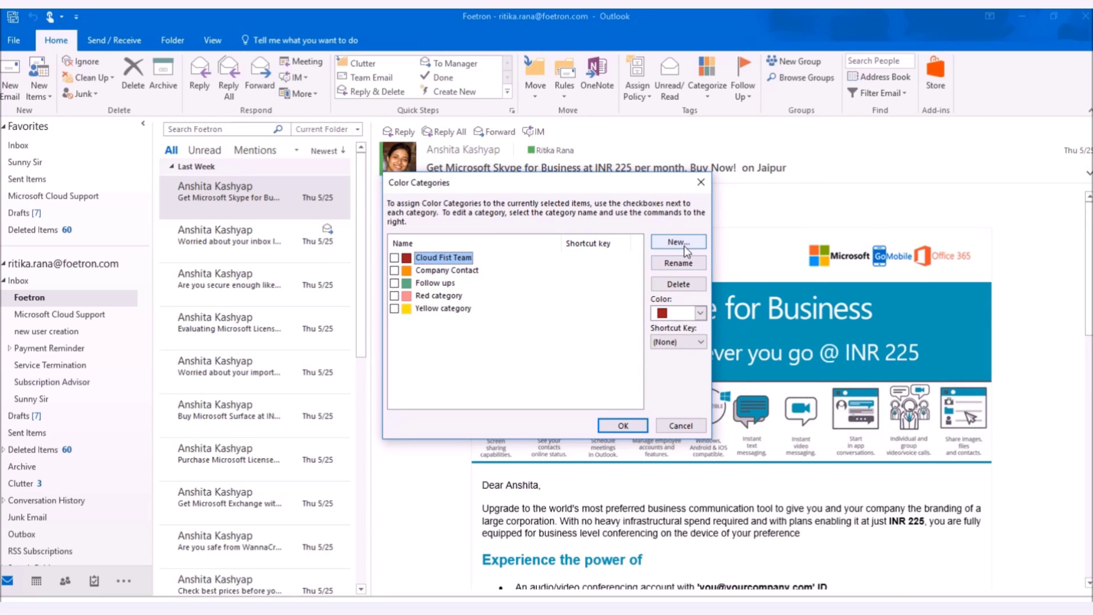
{"action": "left_click", "coordinate": [684, 245]}
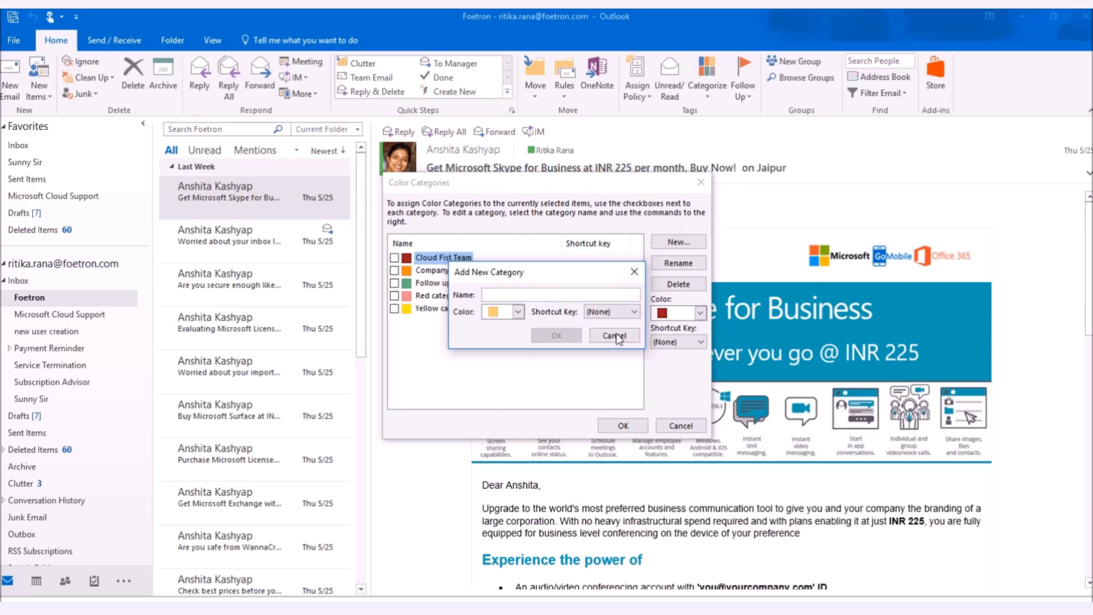
Step: Close the category dialogs without adding a category
{"action": "left_click", "coordinate": [615, 335]}
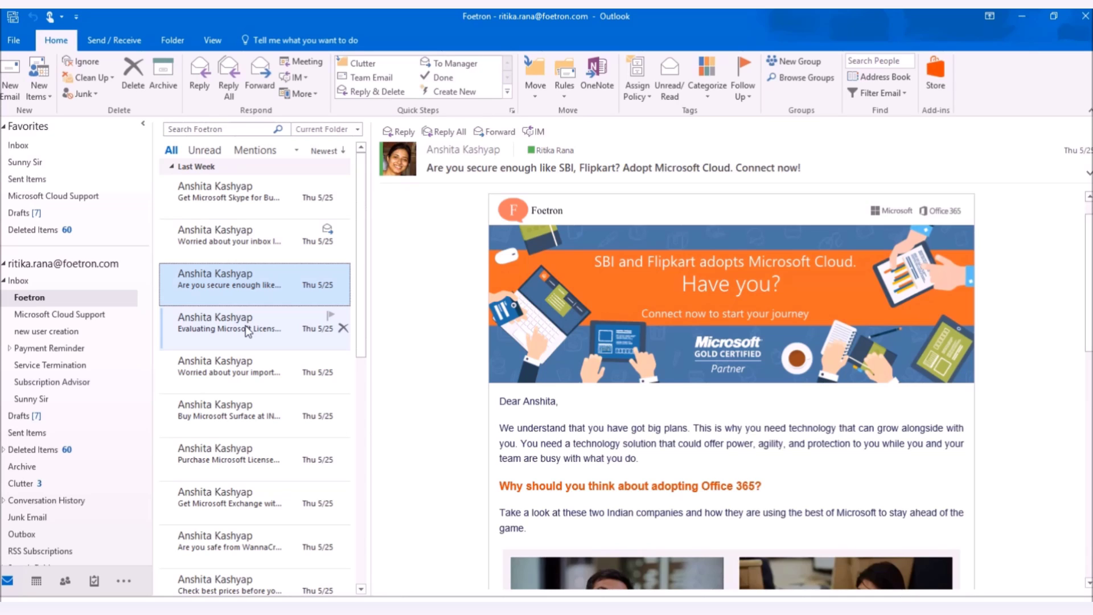
Step: Select the Skype for Business email and begin a new colour category
{"action": "left_click", "coordinate": [254, 211]}
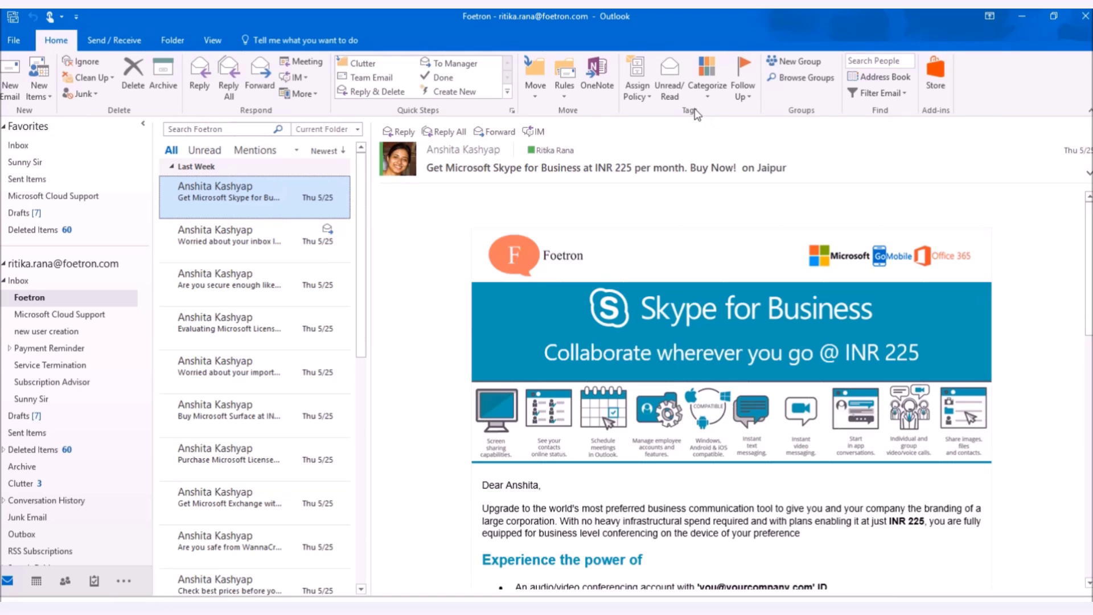
{"action": "left_click", "coordinate": [706, 74]}
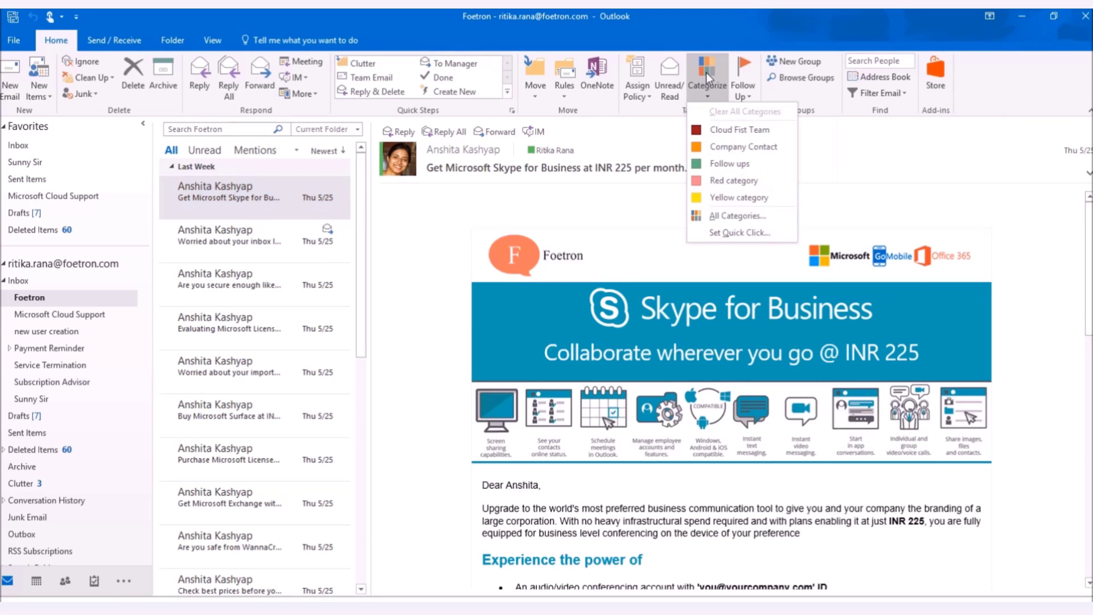
{"action": "left_click", "coordinate": [743, 217]}
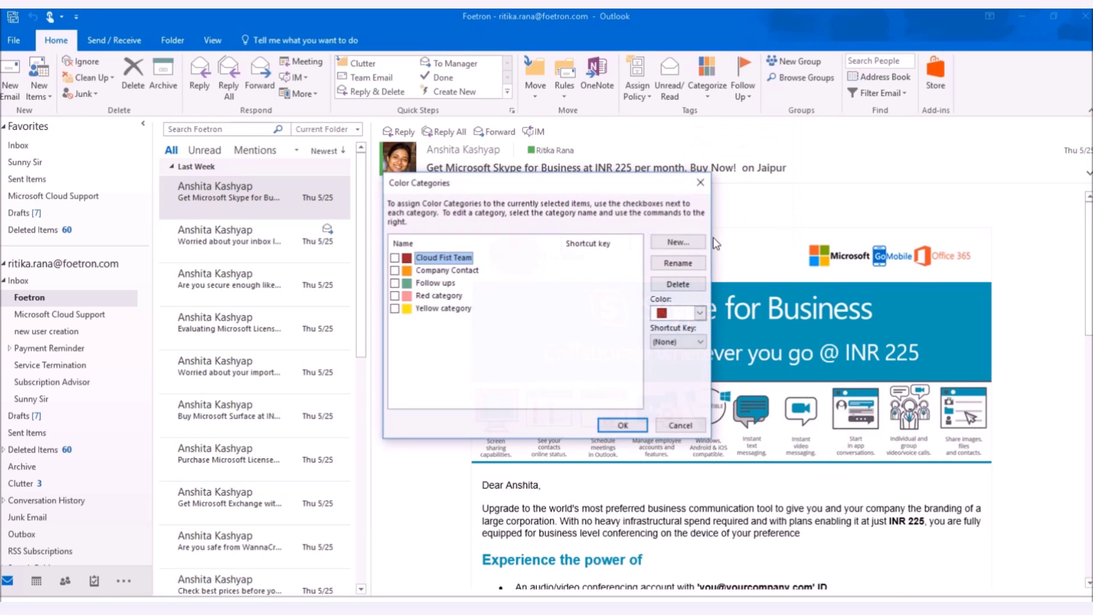
{"action": "left_click", "coordinate": [679, 244]}
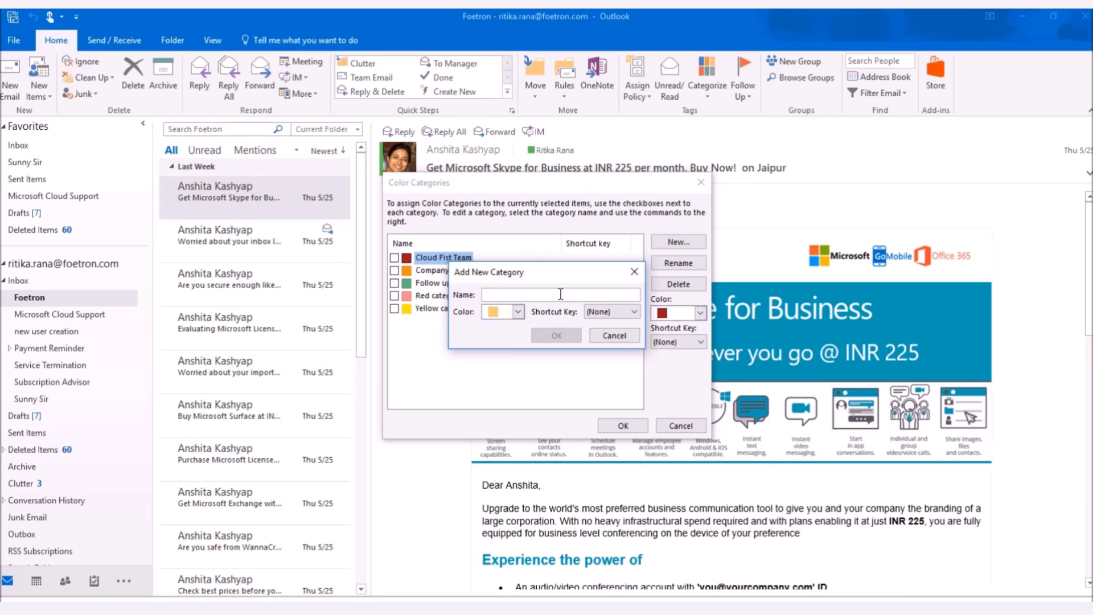
Step: Name the new category 'Skype For Business', colour it Dark Blue, and confirm
{"action": "type", "text": "Skyp"}
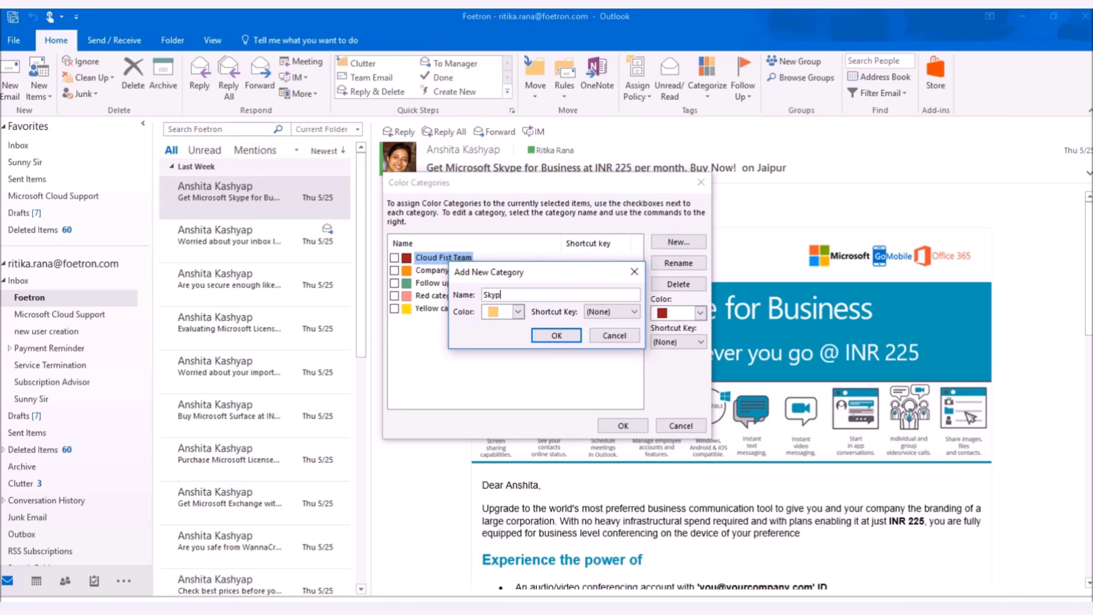
{"action": "type", "text": "e For"}
{"action": "type", "text": " Busin"}
{"action": "type", "text": "ess"}
{"action": "left_click", "coordinate": [518, 311]}
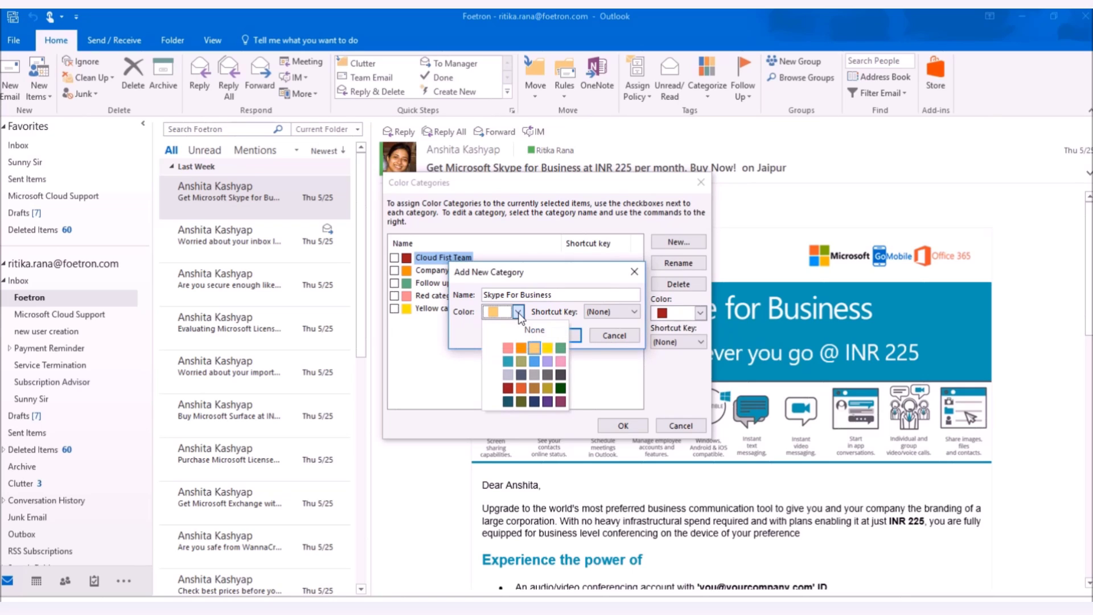
{"action": "left_click", "coordinate": [535, 402]}
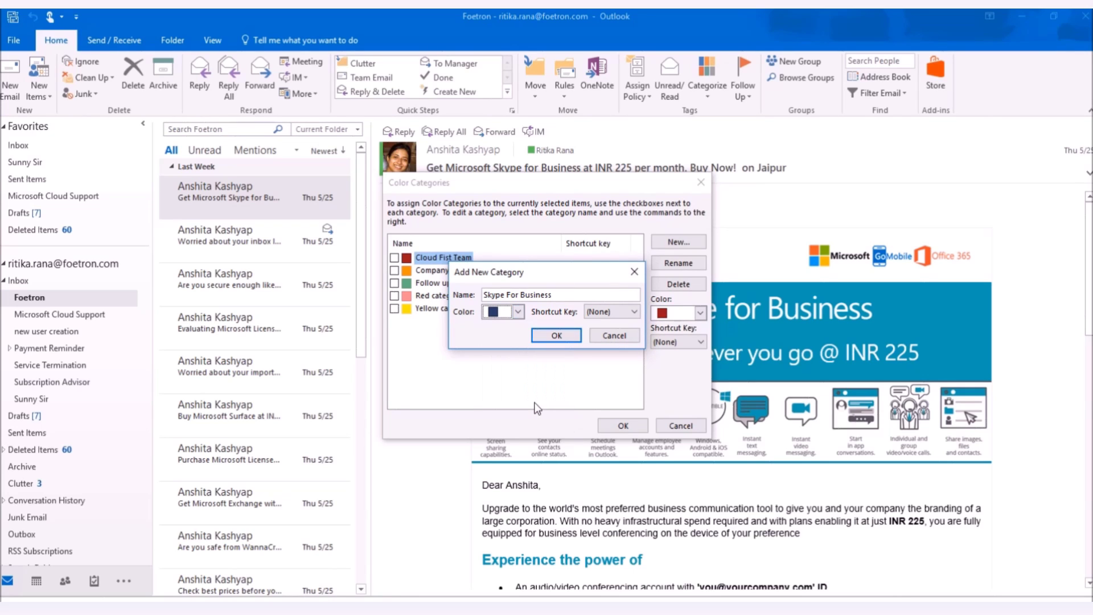
{"action": "left_click", "coordinate": [569, 338]}
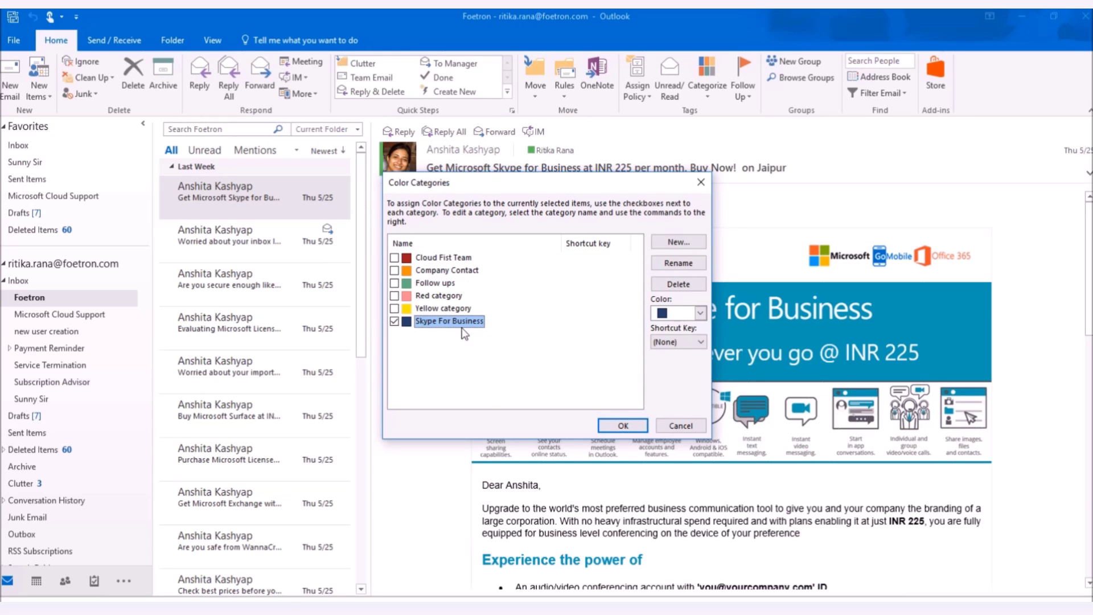
Step: Apply Skype For Business to the Skype email and tag the inbox-limit email Yellow
{"action": "left_click", "coordinate": [623, 426]}
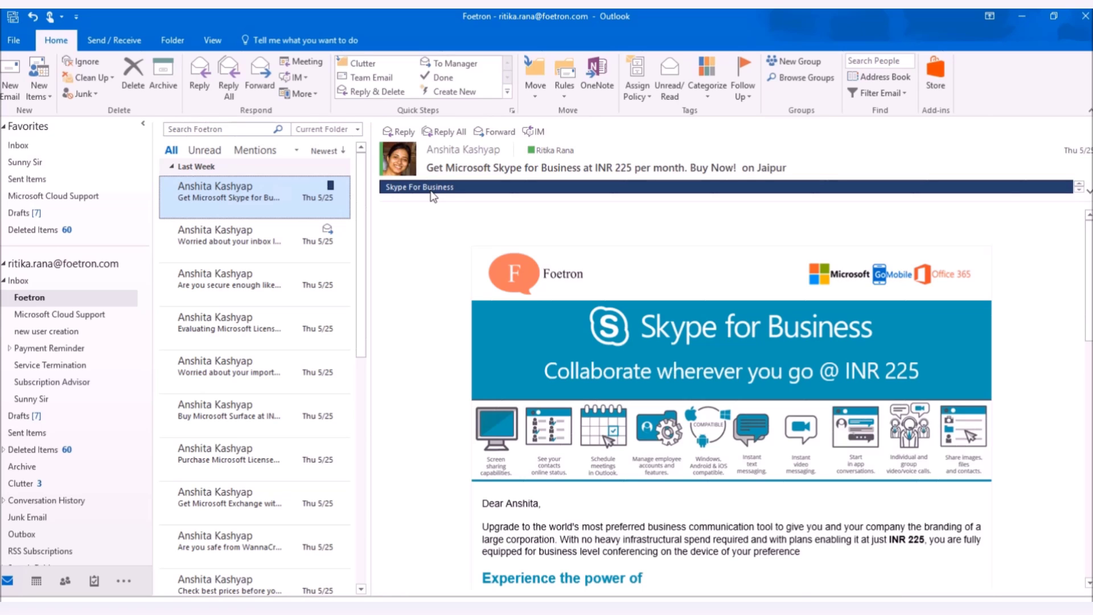
{"action": "left_click", "coordinate": [237, 242]}
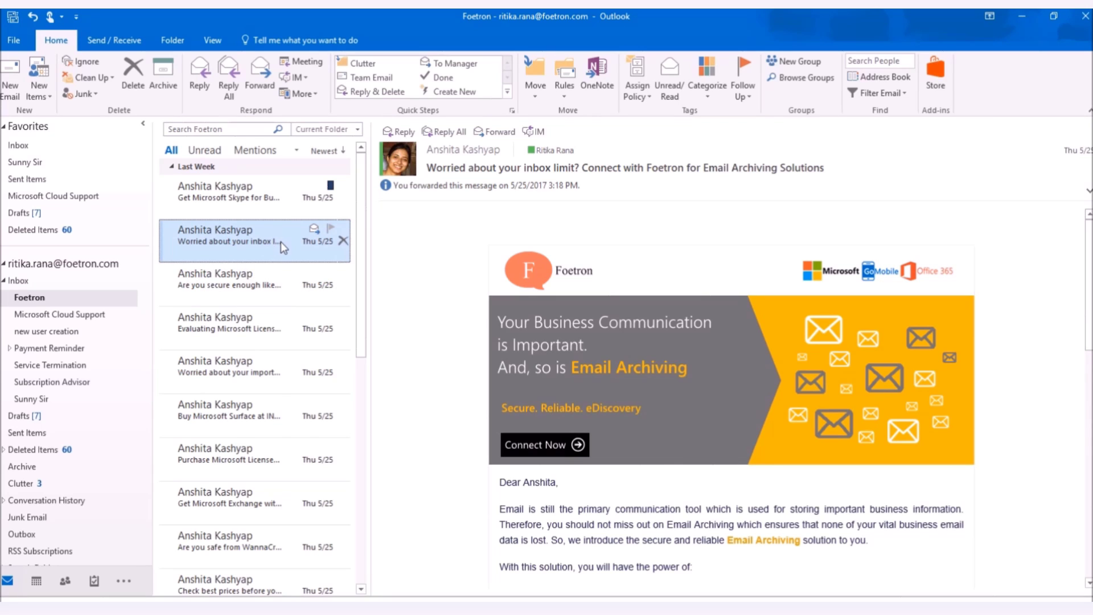
{"action": "right_click", "coordinate": [281, 242]}
{"action": "left_click", "coordinate": [375, 328]}
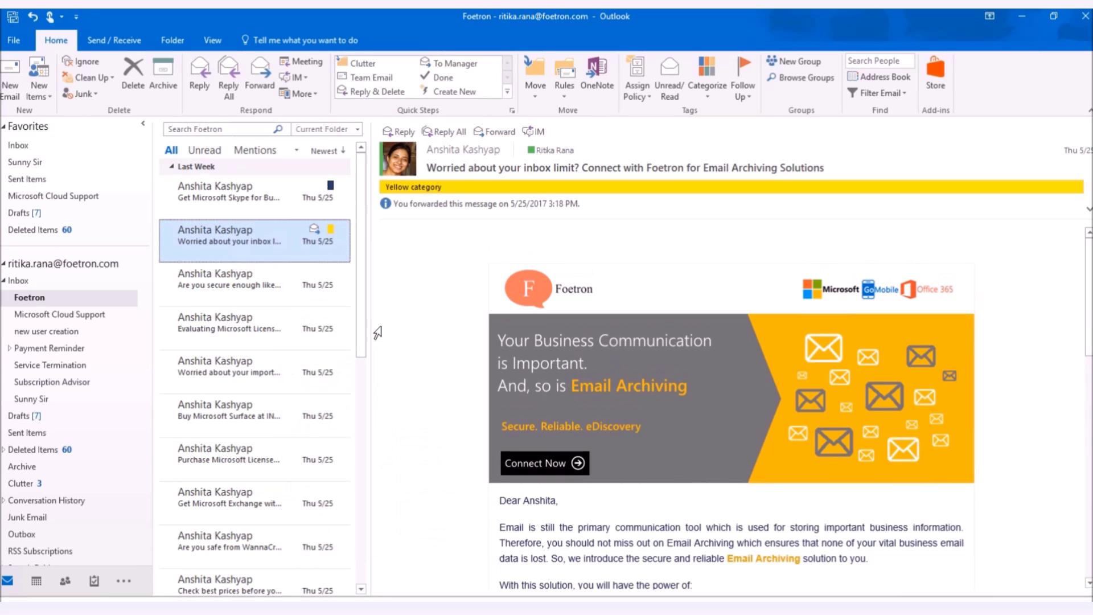
{"action": "mouse_move", "coordinate": [254, 279]}
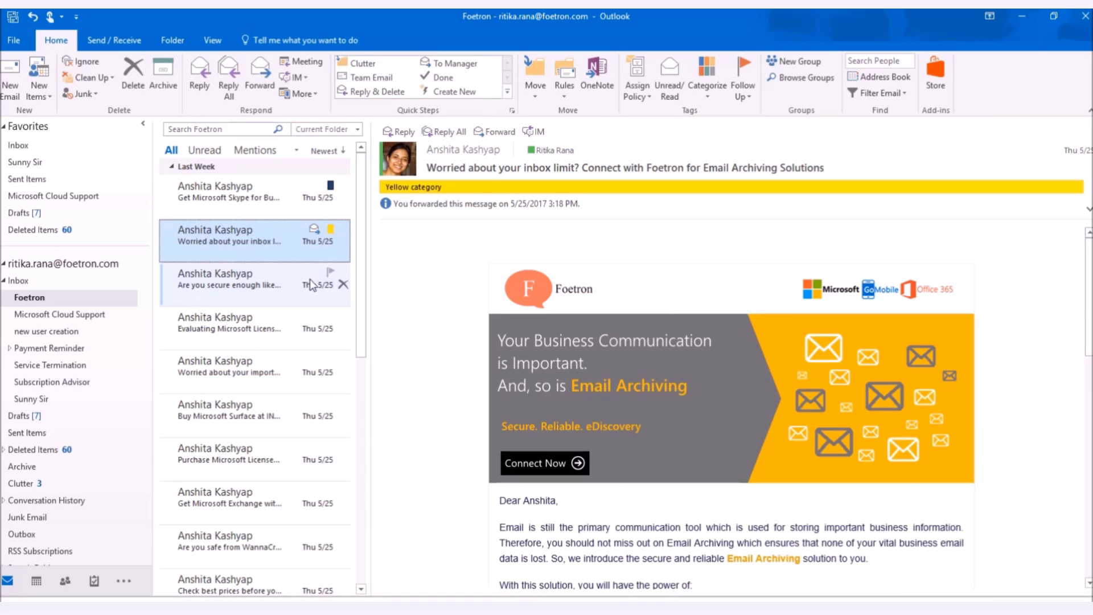
Step: Filter the Foetron folder to list only Skype For Business-categorised emails
{"action": "left_click", "coordinate": [708, 101]}
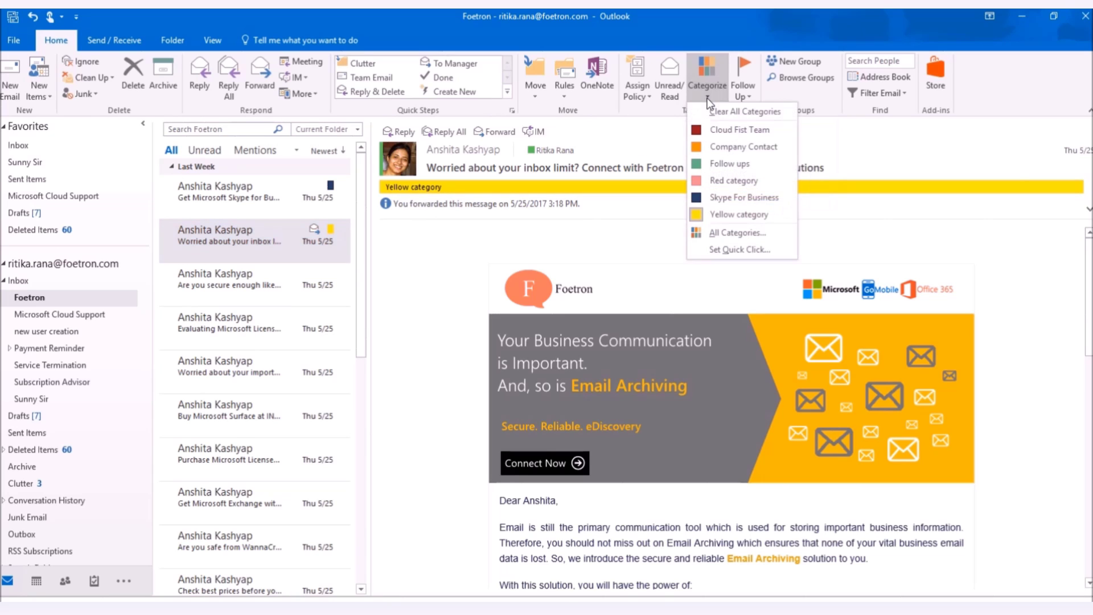
{"action": "left_click", "coordinate": [733, 198]}
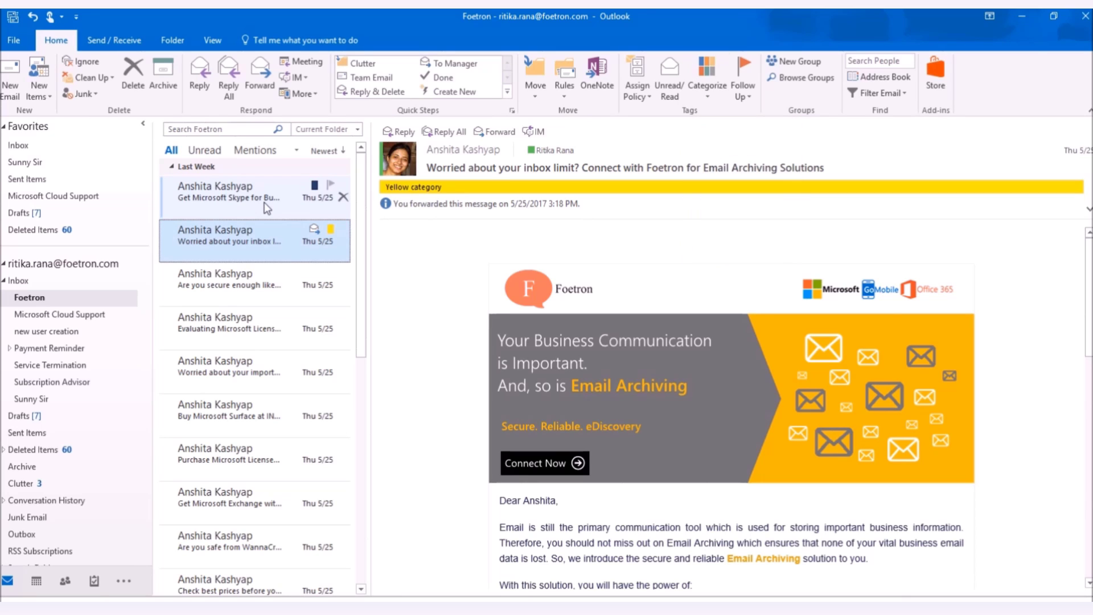
{"action": "left_click", "coordinate": [905, 94]}
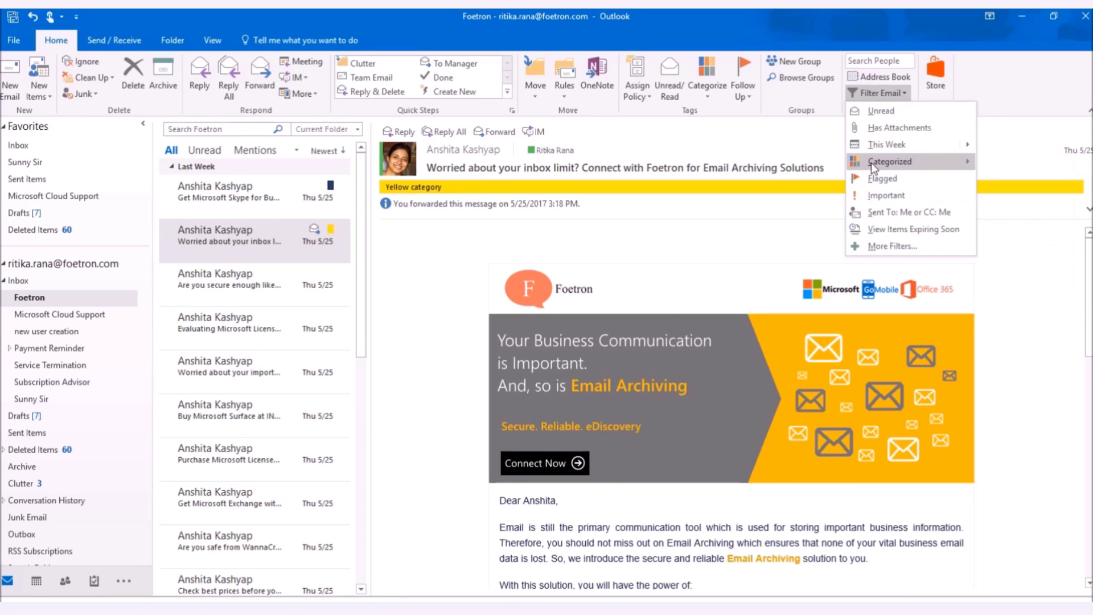
{"action": "mouse_move", "coordinate": [891, 162]}
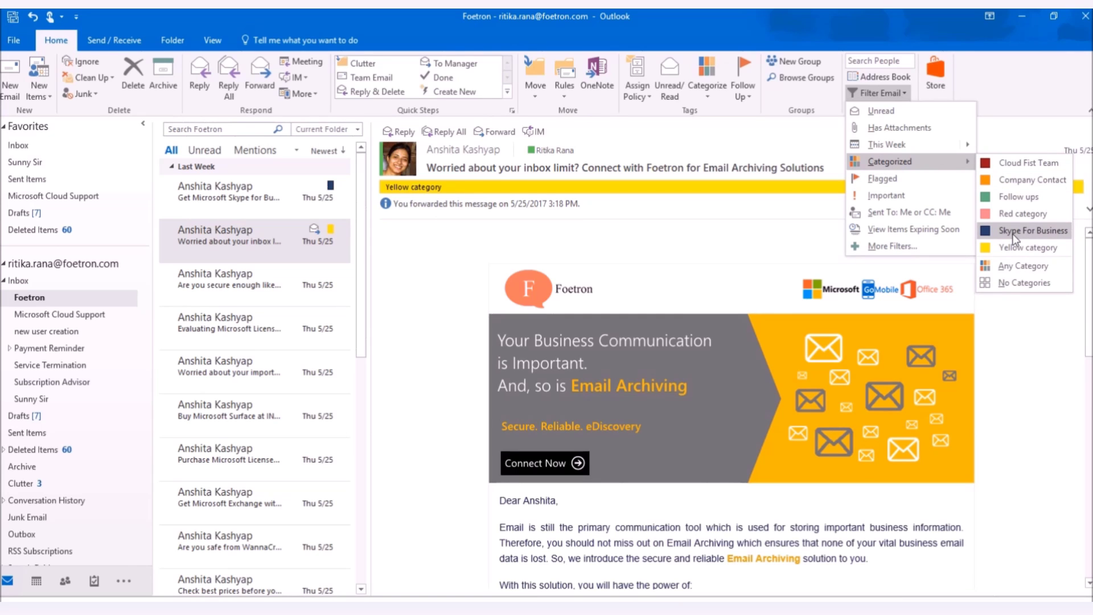
{"action": "left_click", "coordinate": [1013, 231]}
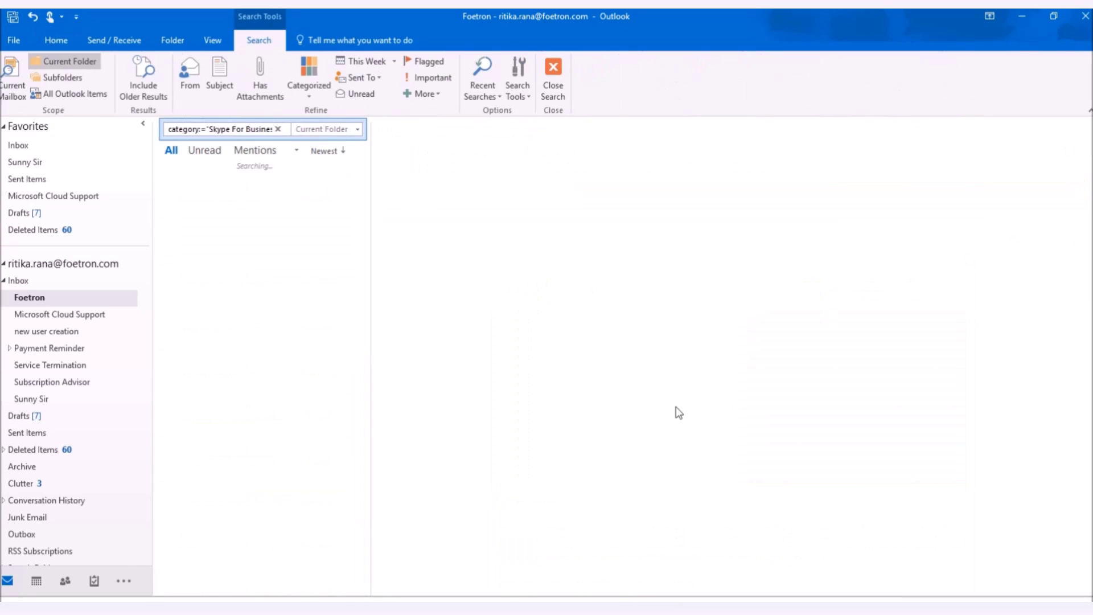